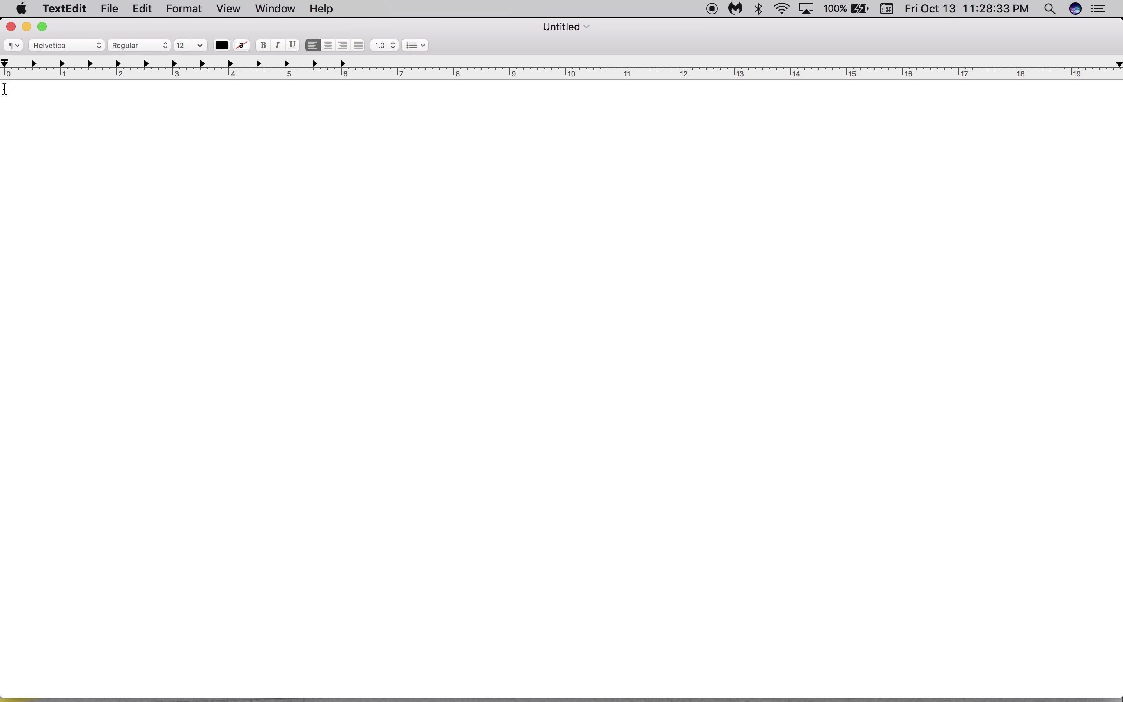
Set the blank document's typing font to Brush Script MT Italic
click(103, 44)
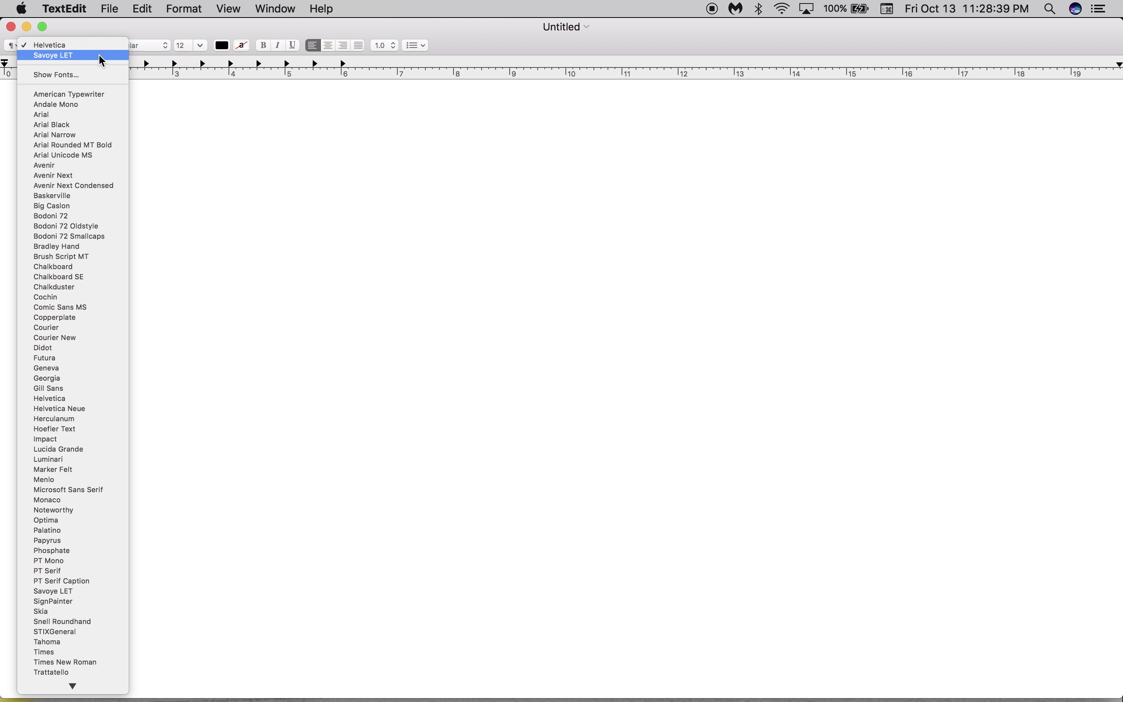
click(85, 256)
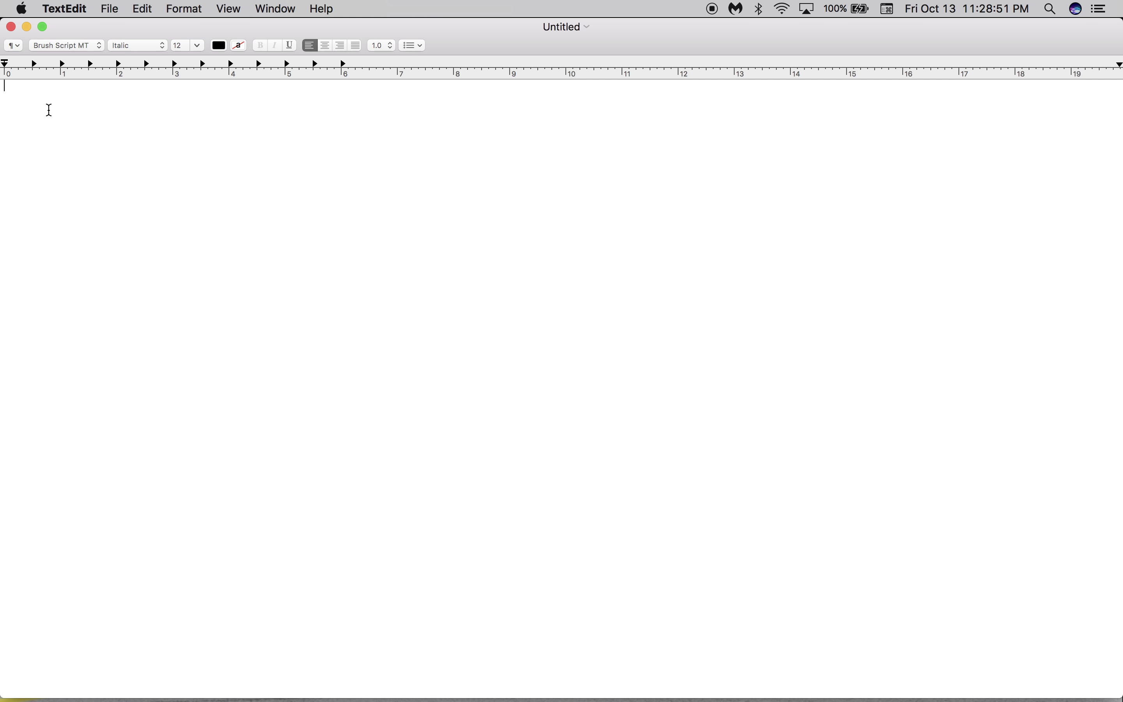
Type 'Eoeing 777 uses Pw4000. Trent 800, and Ge90,.' in the script font
text(E)
text(oeing)
text( 777 )
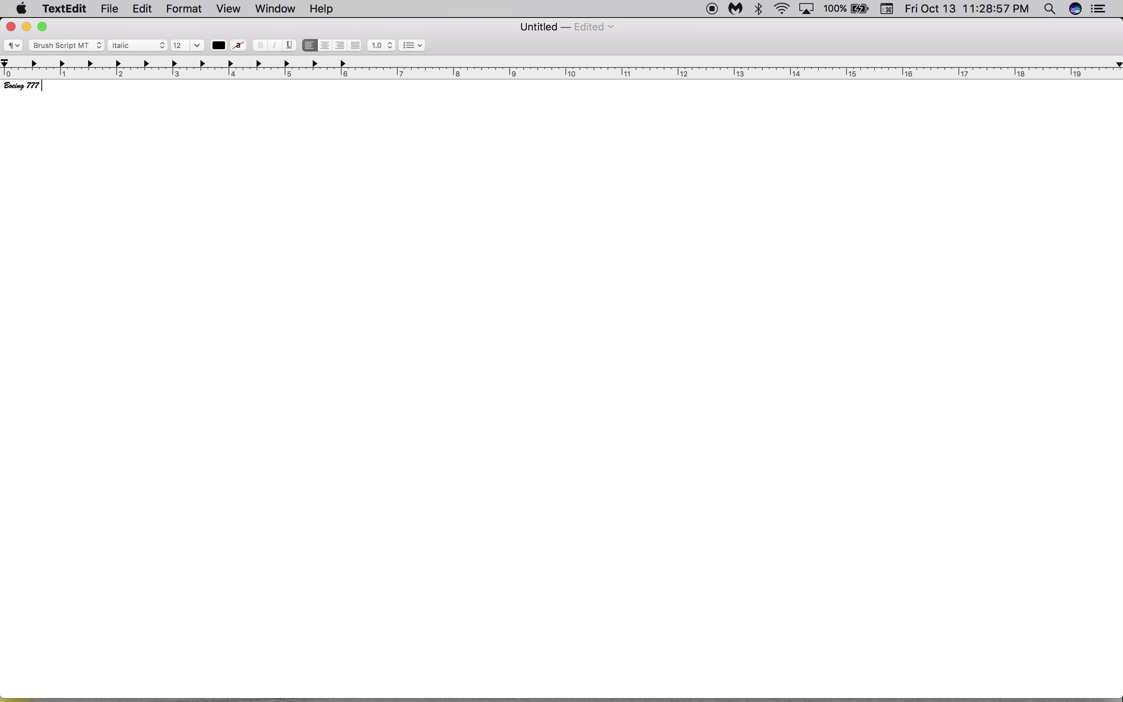
text(us)
text(es )
text(P)
text(w)
text(4000)
text(.)
text( Trent )
text(800, )
text(and Ge)
text(90)
text(,)
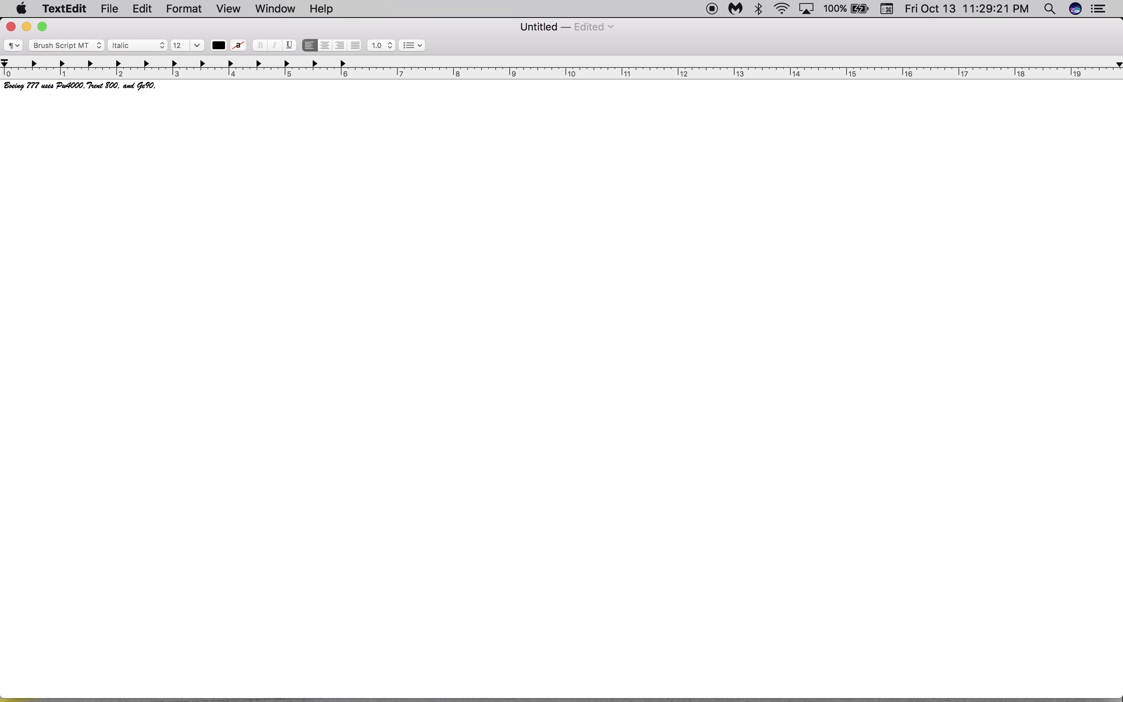
key(BackSpace)
text(.)
Select the whole Boeing 777 line and pick a purple colour from the text colour palette
drag(5, 89, 163, 81)
click(184, 115)
click(218, 46)
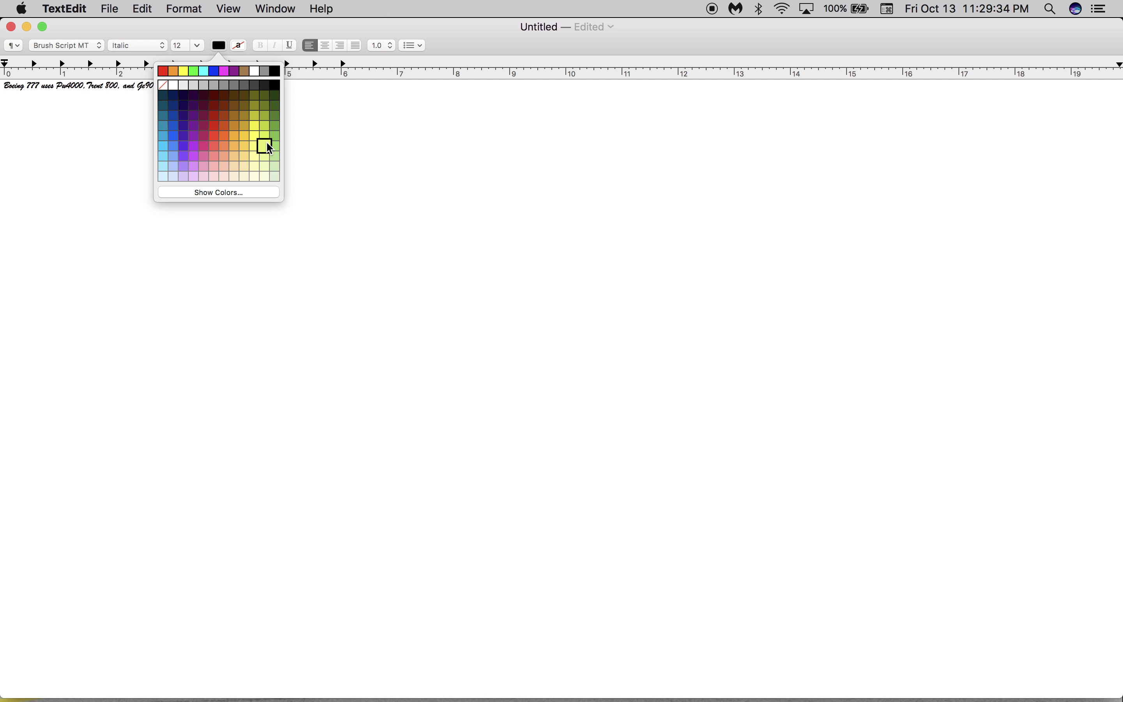
key(Escape)
drag(4, 88, 154, 89)
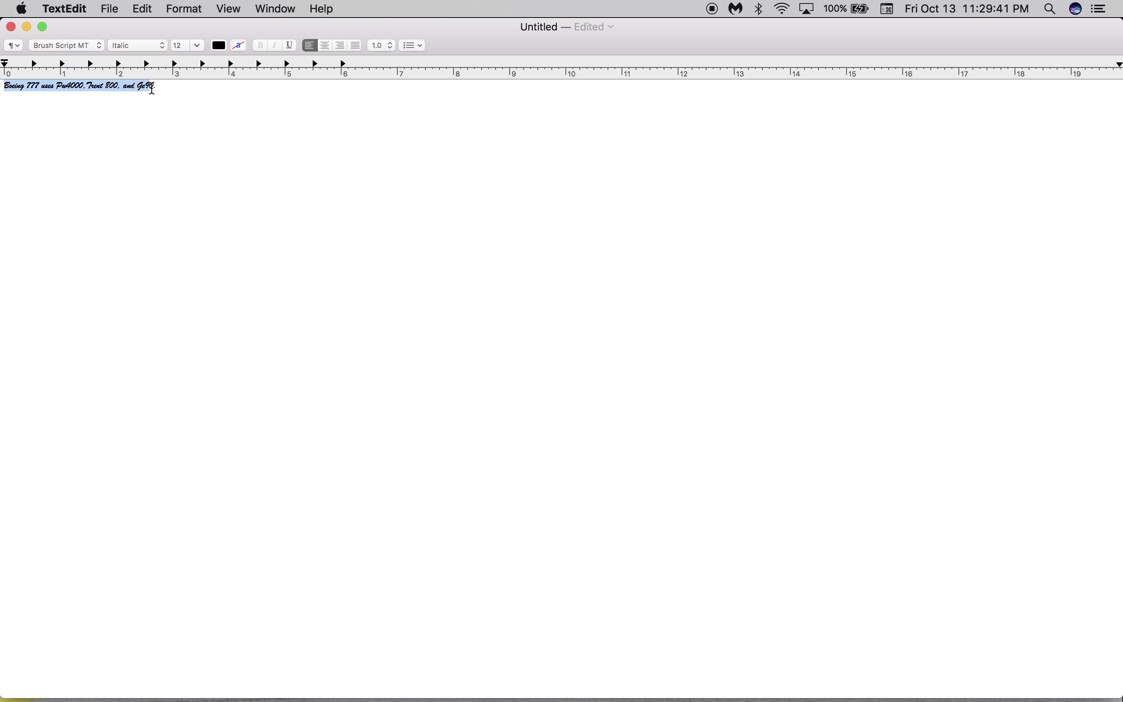
click(24, 118)
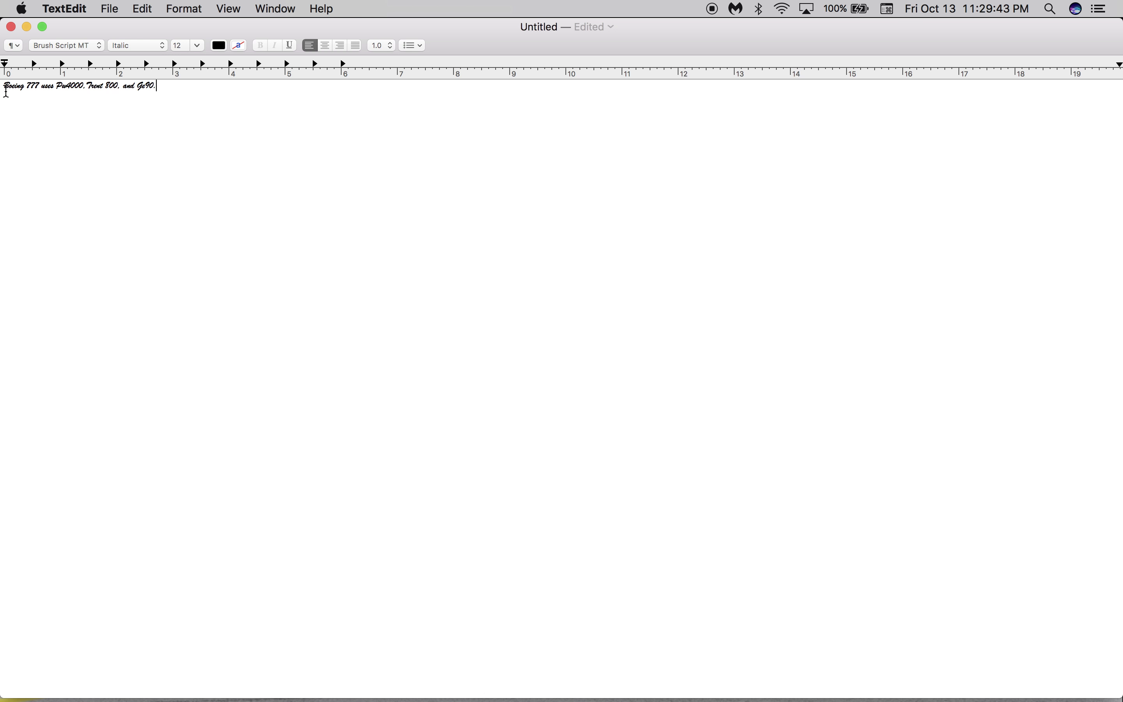
drag(7, 92, 164, 92)
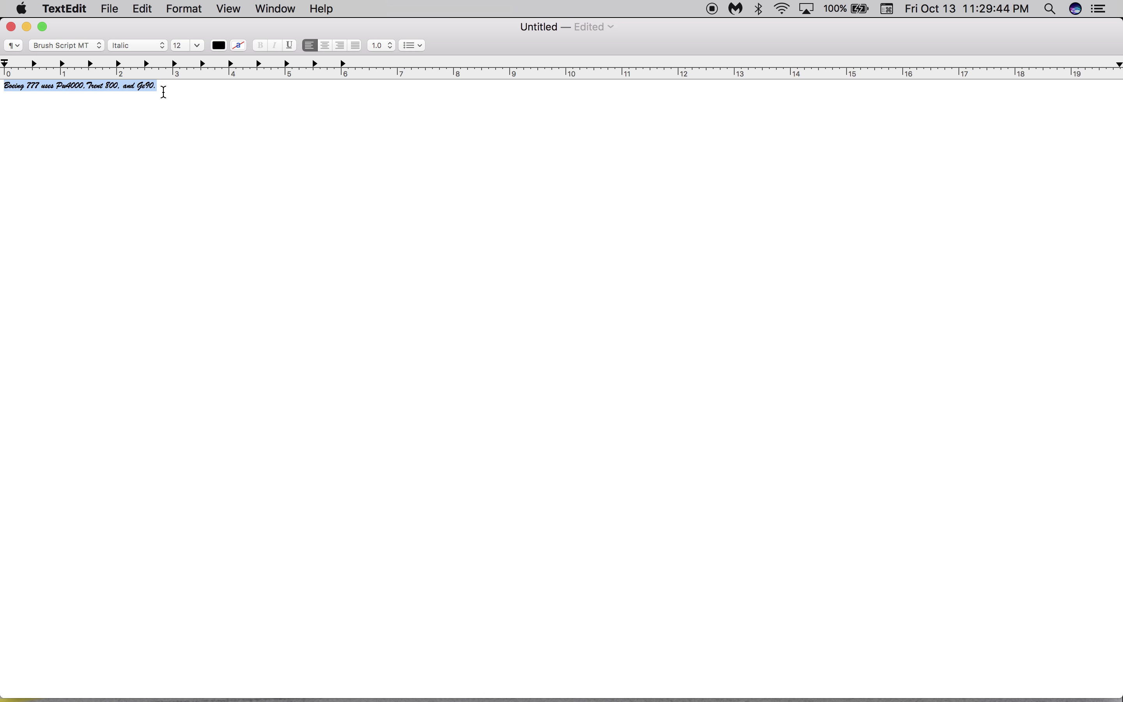
click(219, 44)
key(Right)
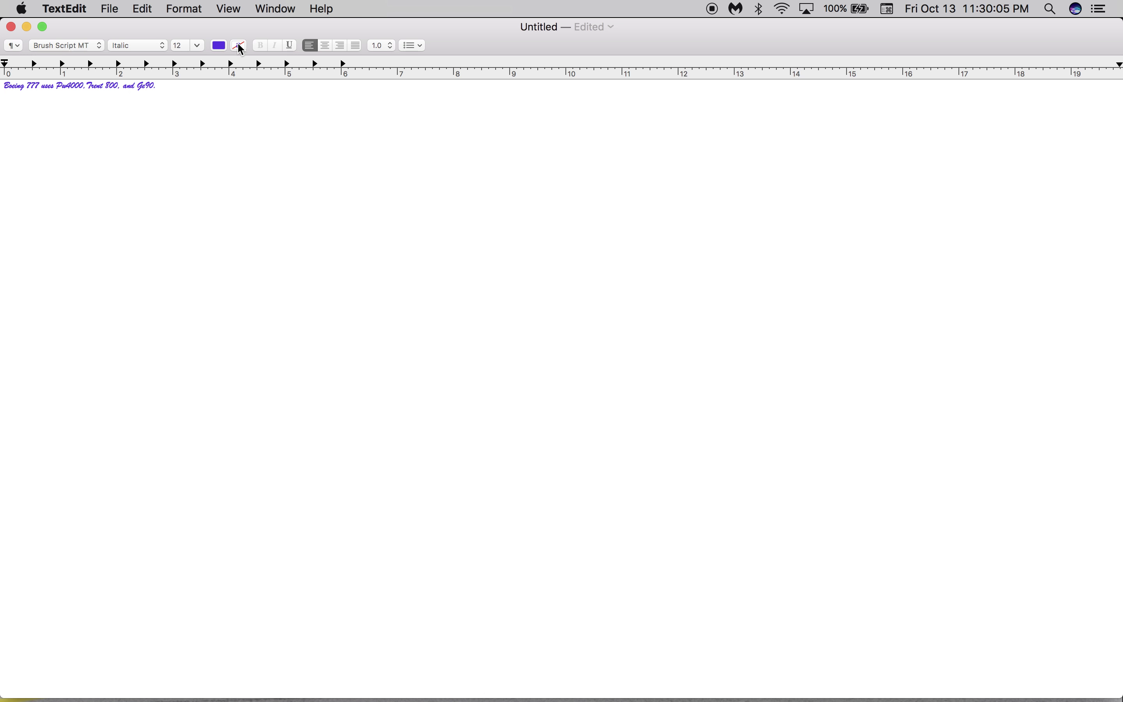
Replace the font size of 12 with 81
click(193, 46)
key(BackSpace)
key(BackSpace)
text(81)
key(Return)
Select the whole line and set it to 96 pt
click(197, 44)
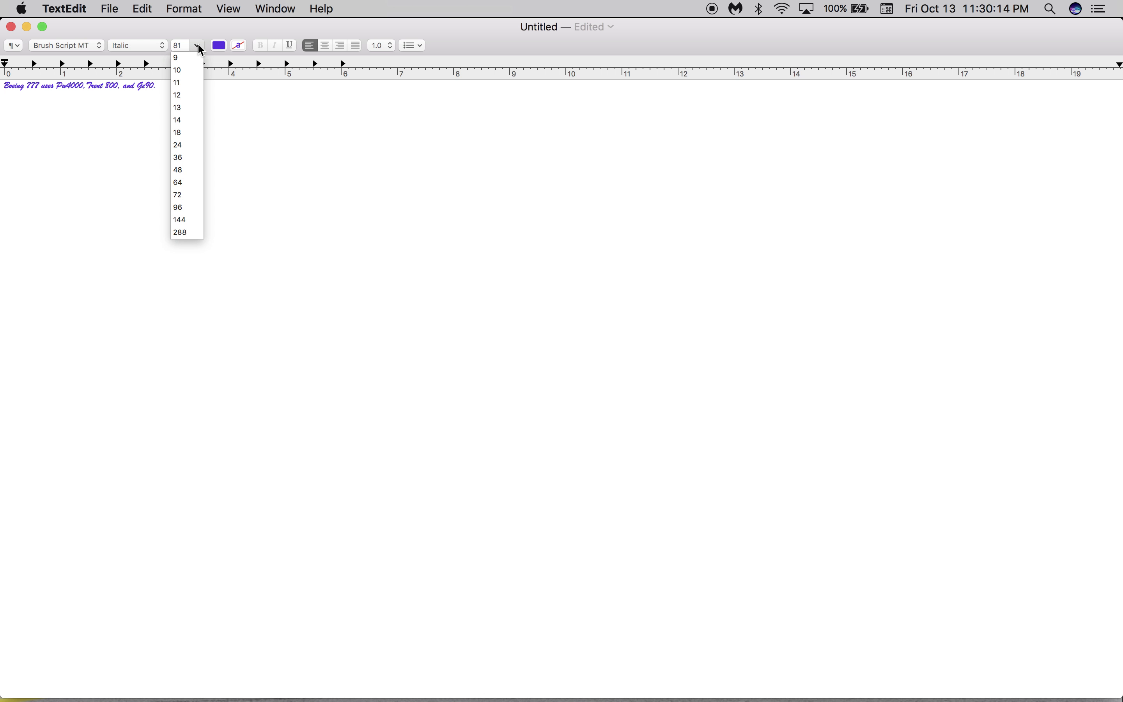
click(186, 207)
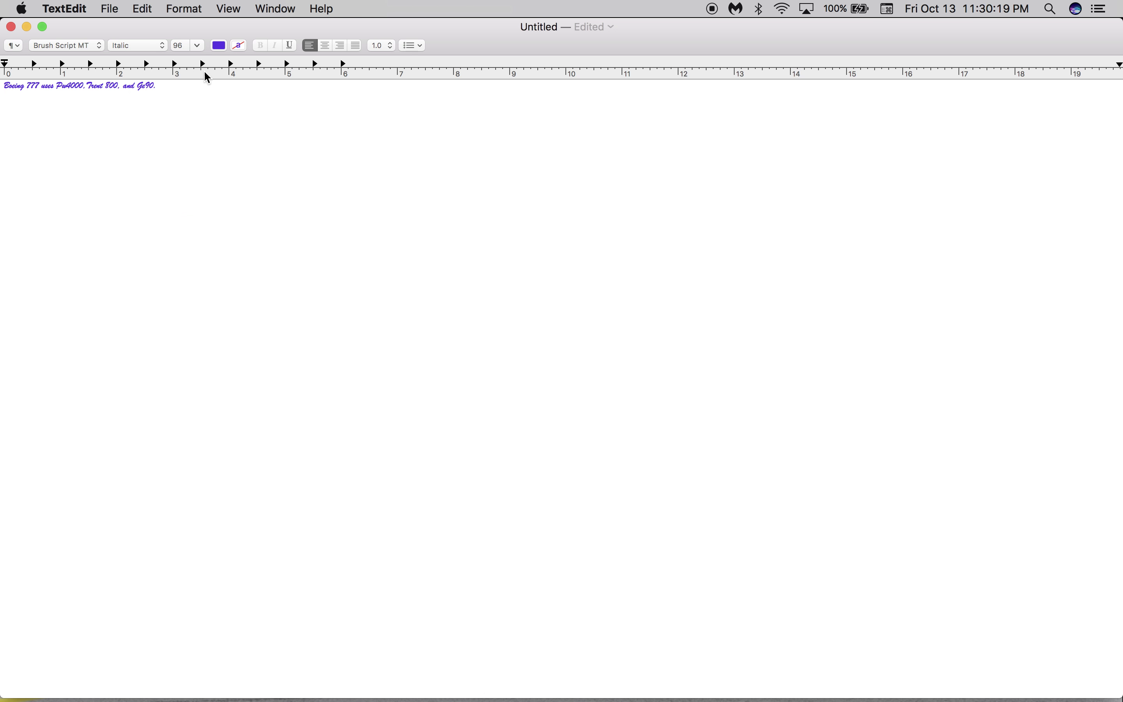
drag(2, 88, 166, 95)
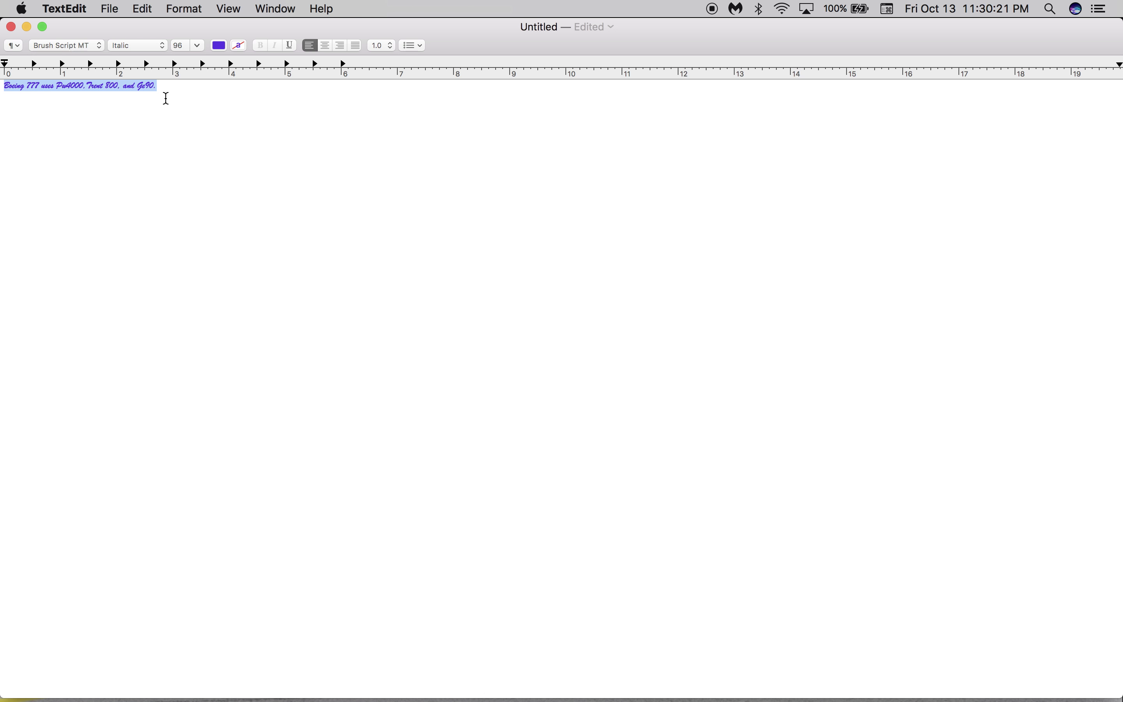
click(200, 44)
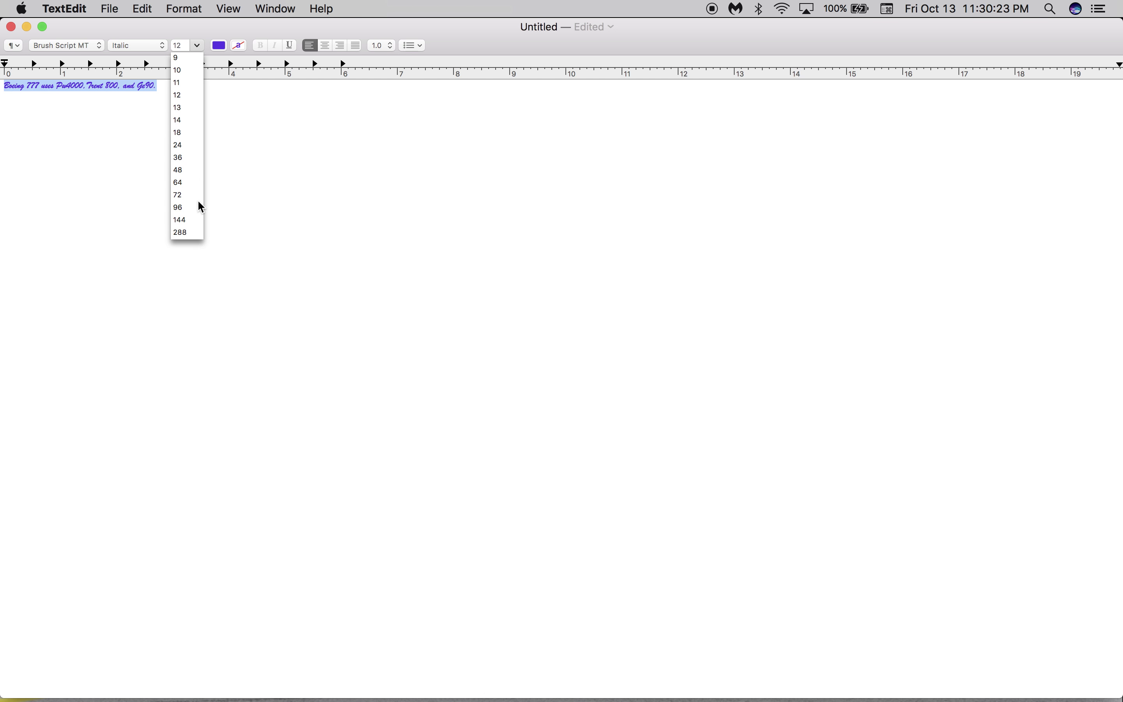
click(191, 207)
click(222, 266)
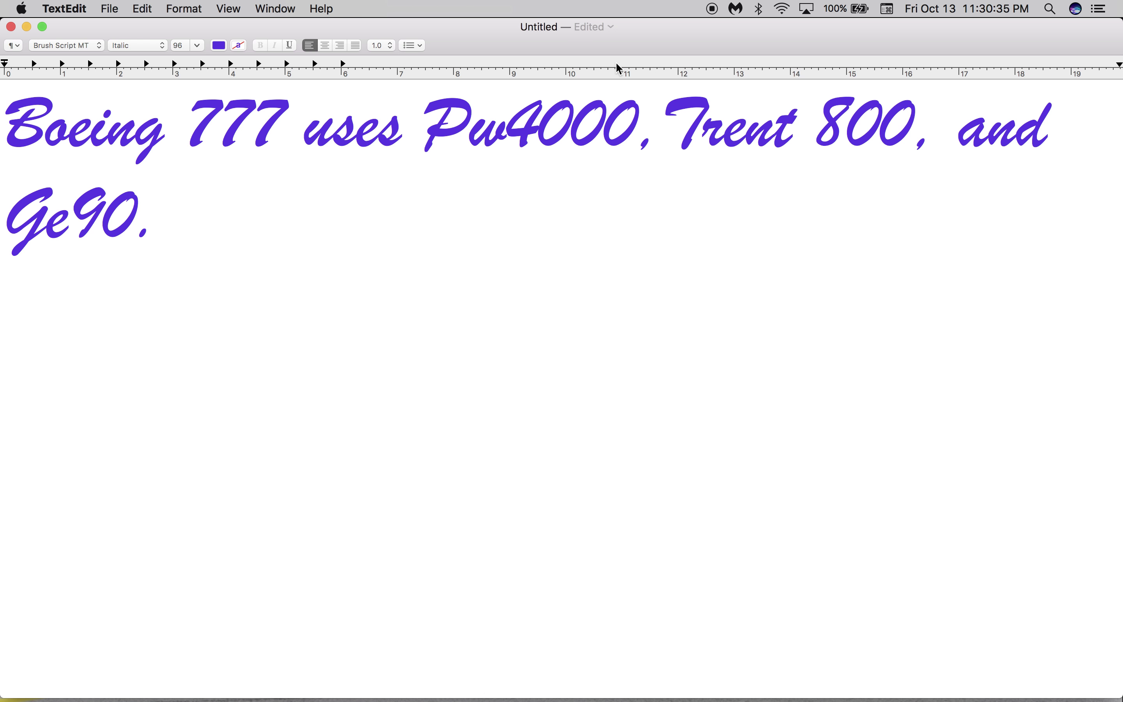
Select the enlarged text and try sizes 36, 11 and 14 pt
drag(6, 123, 1120, 206)
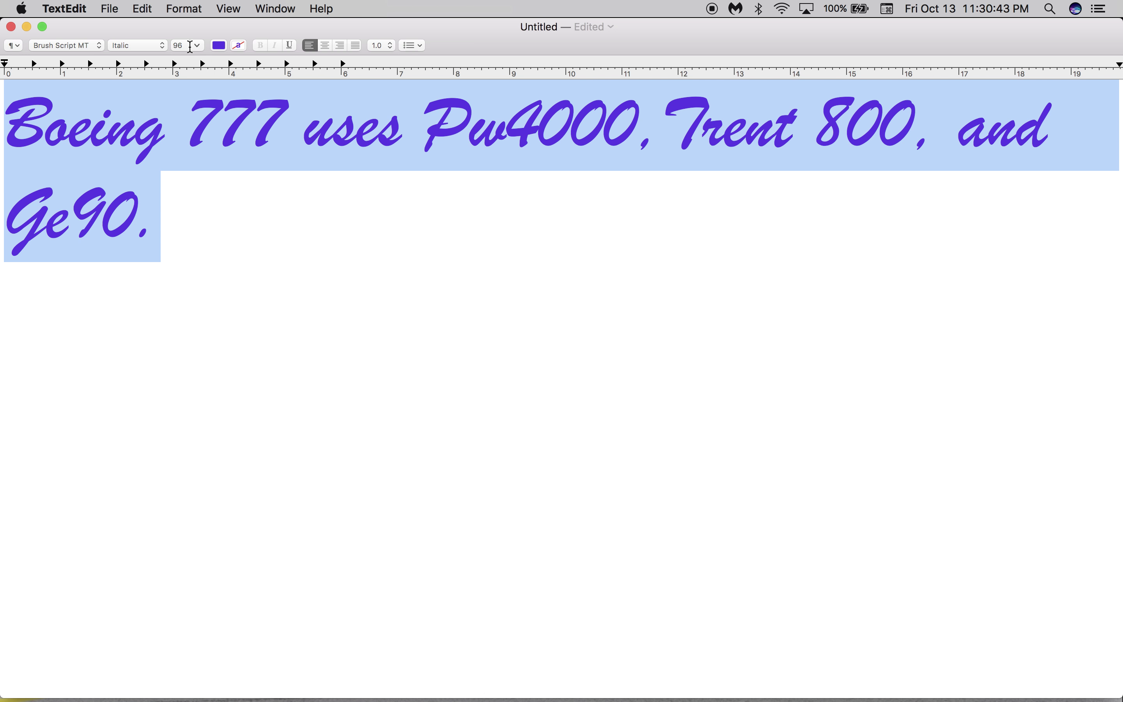
click(197, 46)
click(183, 157)
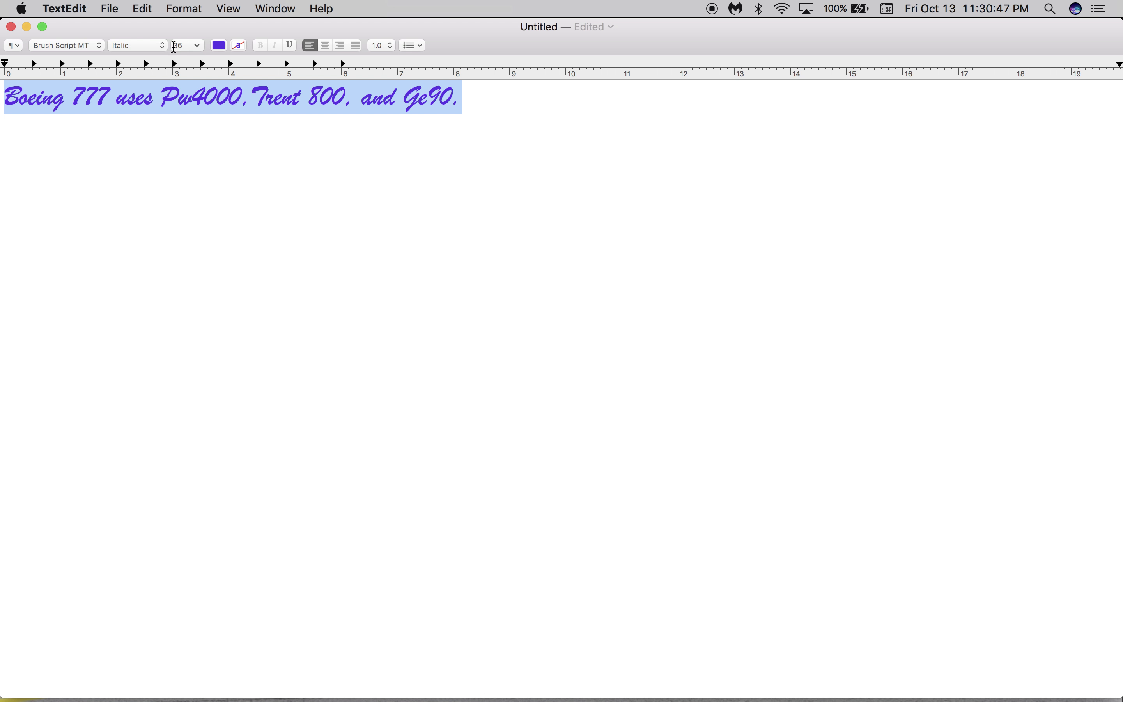
click(200, 46)
click(199, 82)
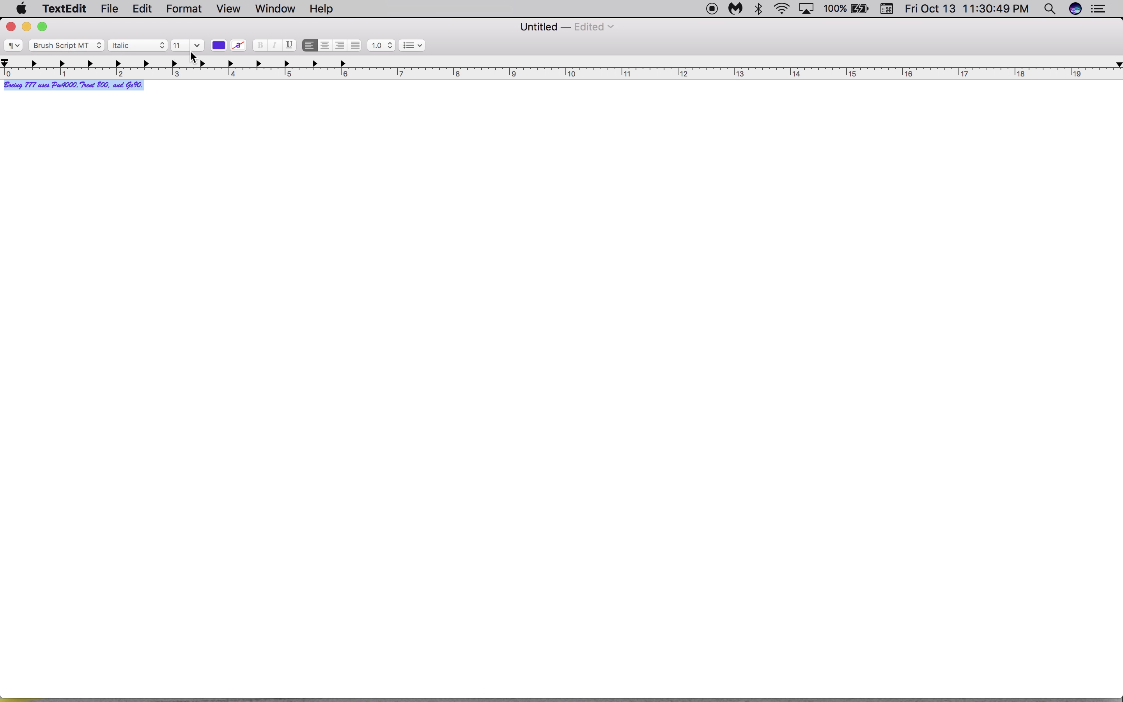
click(197, 44)
click(186, 120)
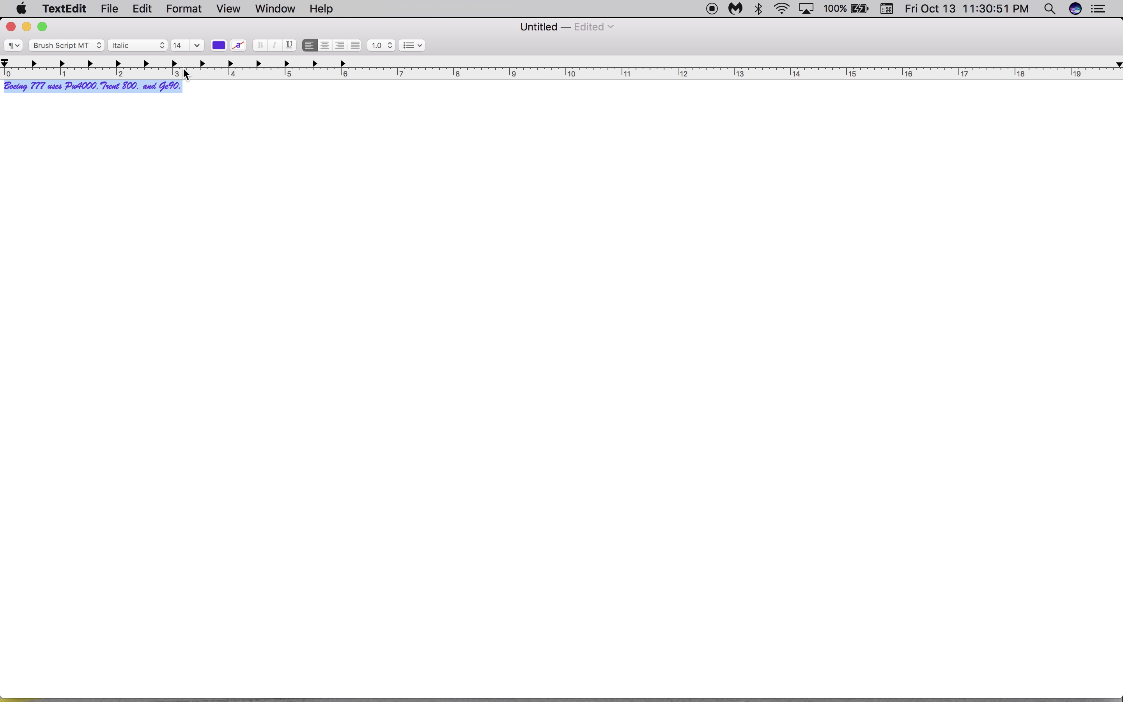
Settle the line at 24 pt after briefly testing 36 pt
click(191, 43)
click(199, 46)
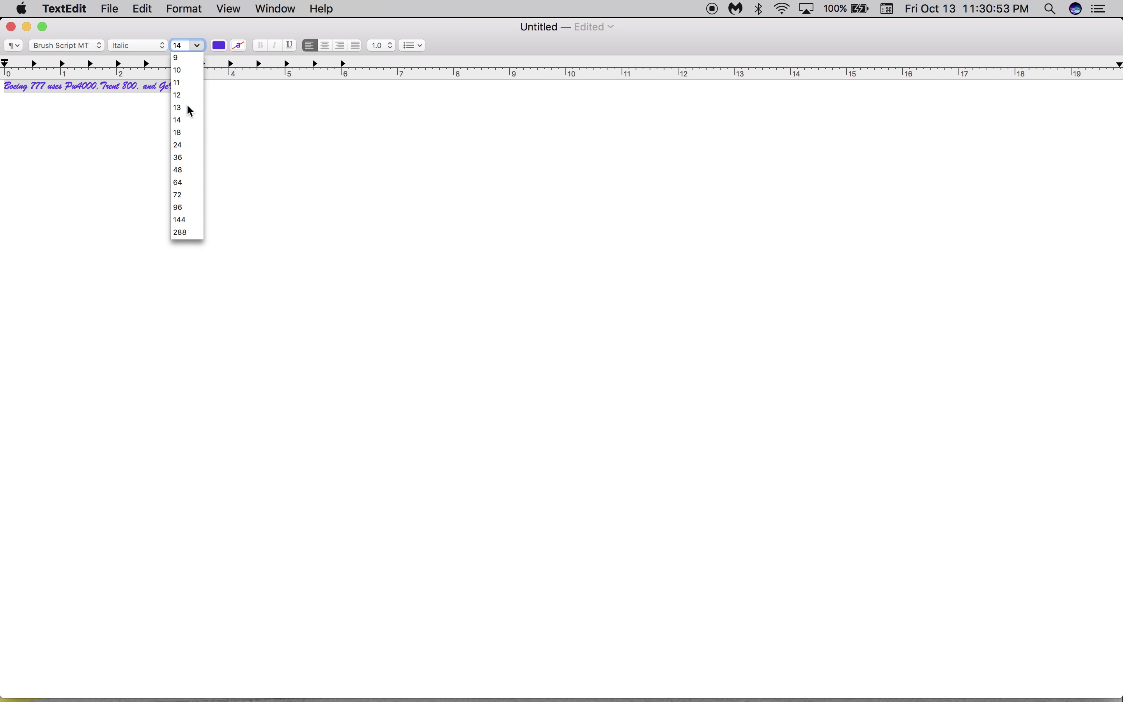
click(179, 145)
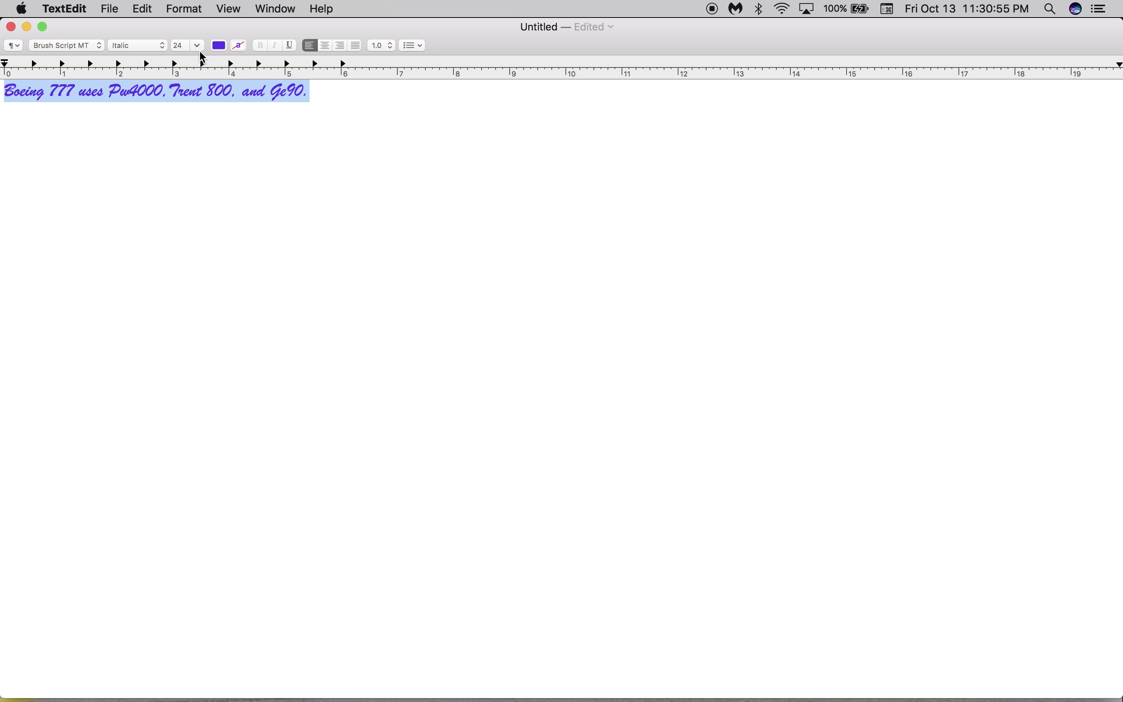
click(210, 160)
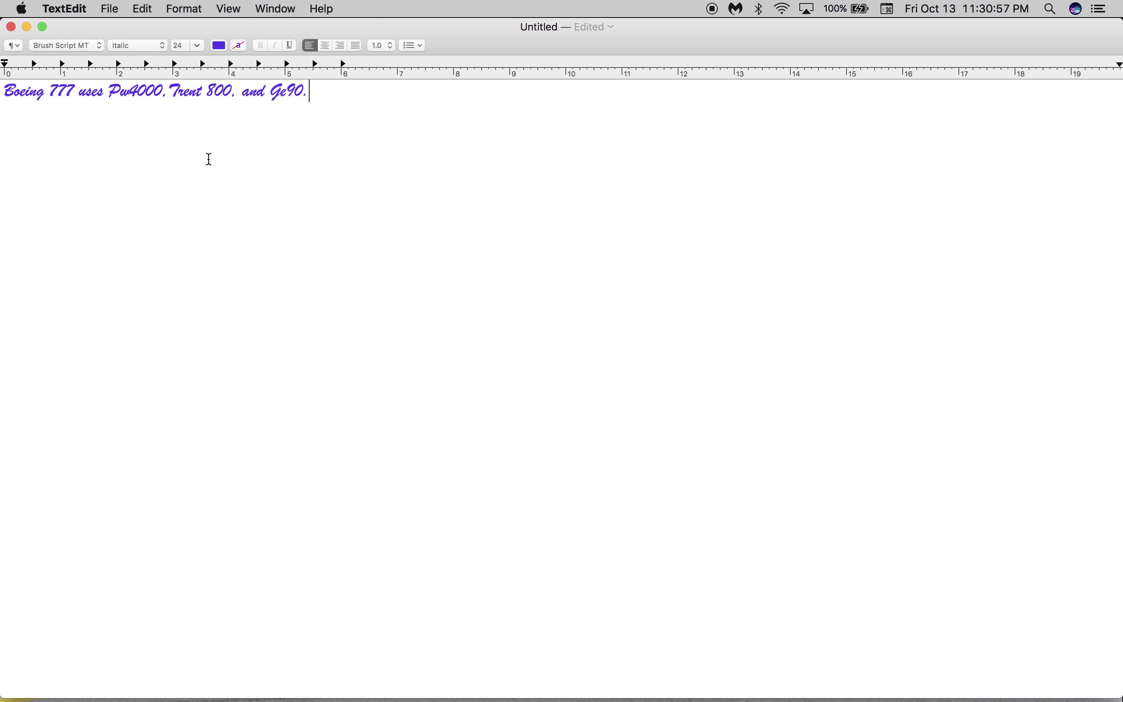
click(199, 46)
click(179, 157)
click(199, 46)
click(189, 145)
Dismiss the notification, confirm the style stays Italic, and close the Untitled window
click(234, 246)
click(161, 44)
click(160, 45)
click(12, 27)
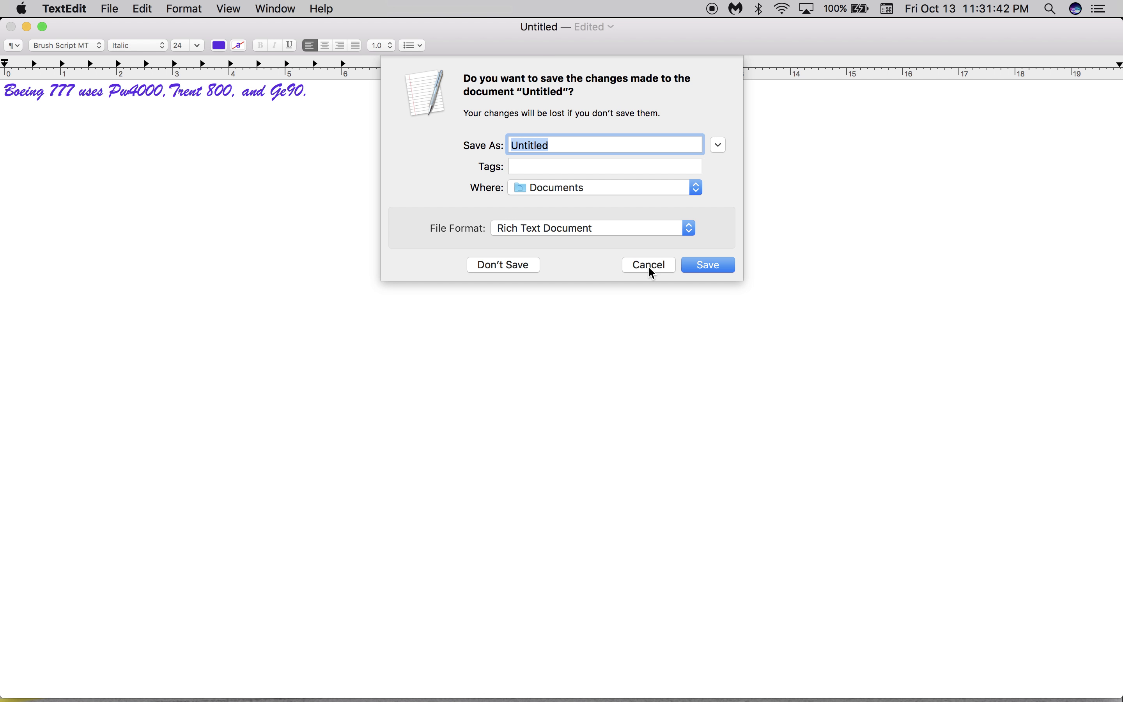
Cancel closing and save the document as 'Boeing 777 facts'
click(648, 266)
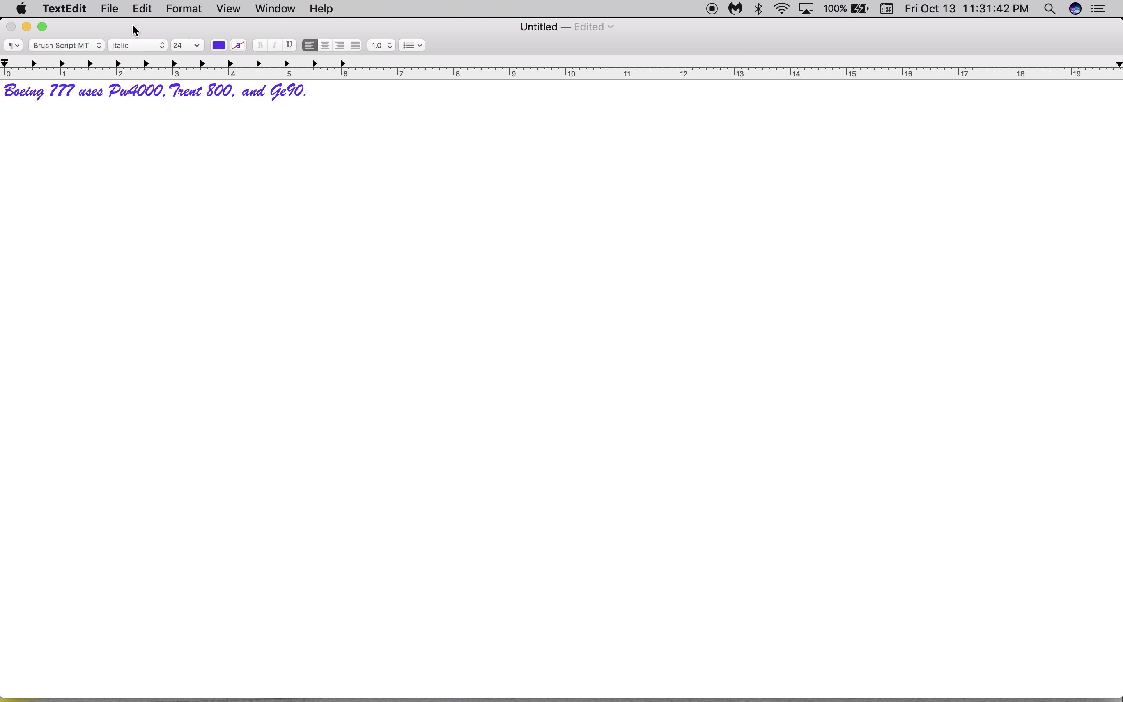
click(108, 7)
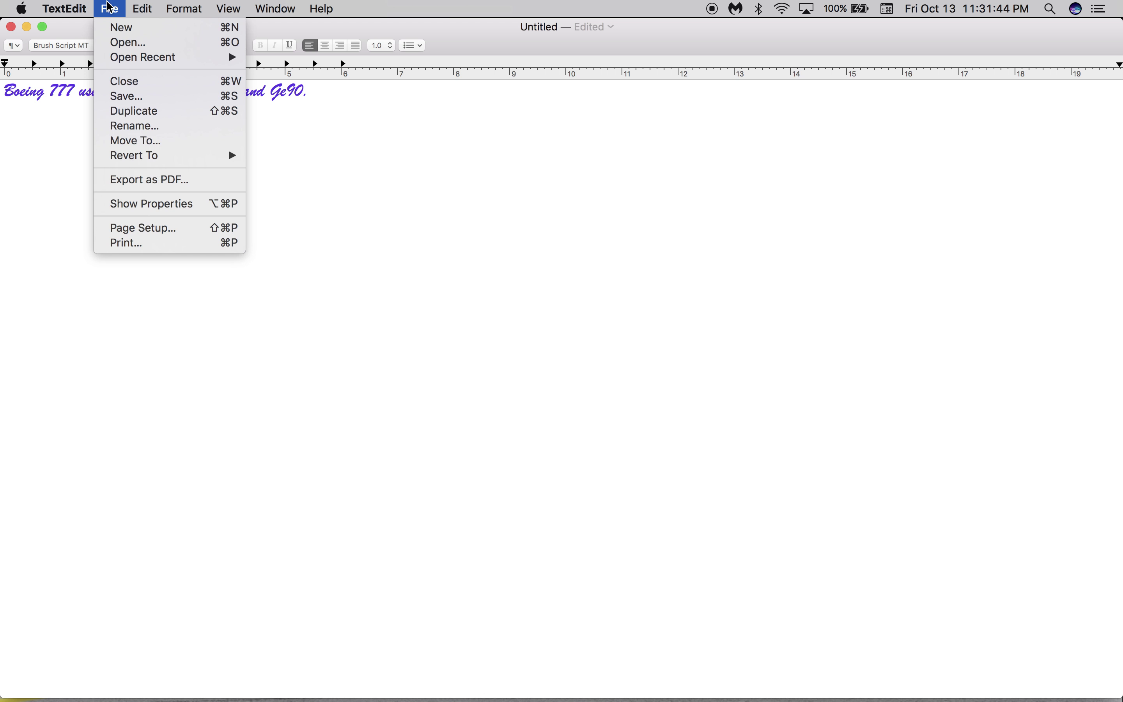
click(139, 98)
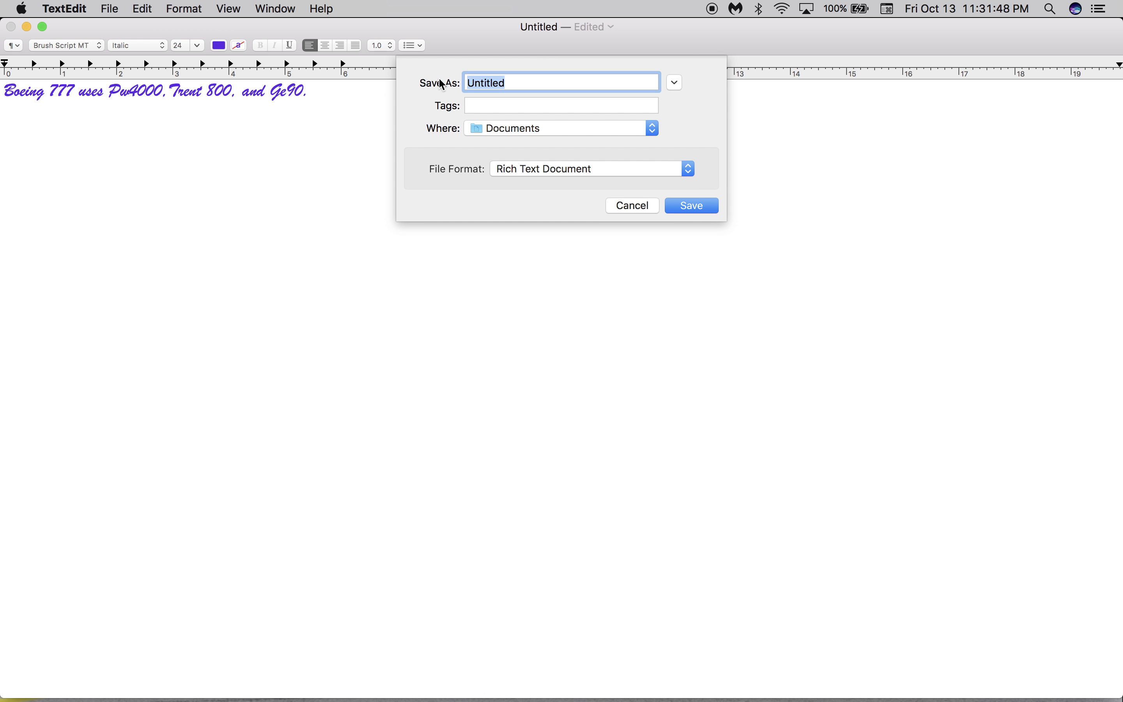
key(BackSpace)
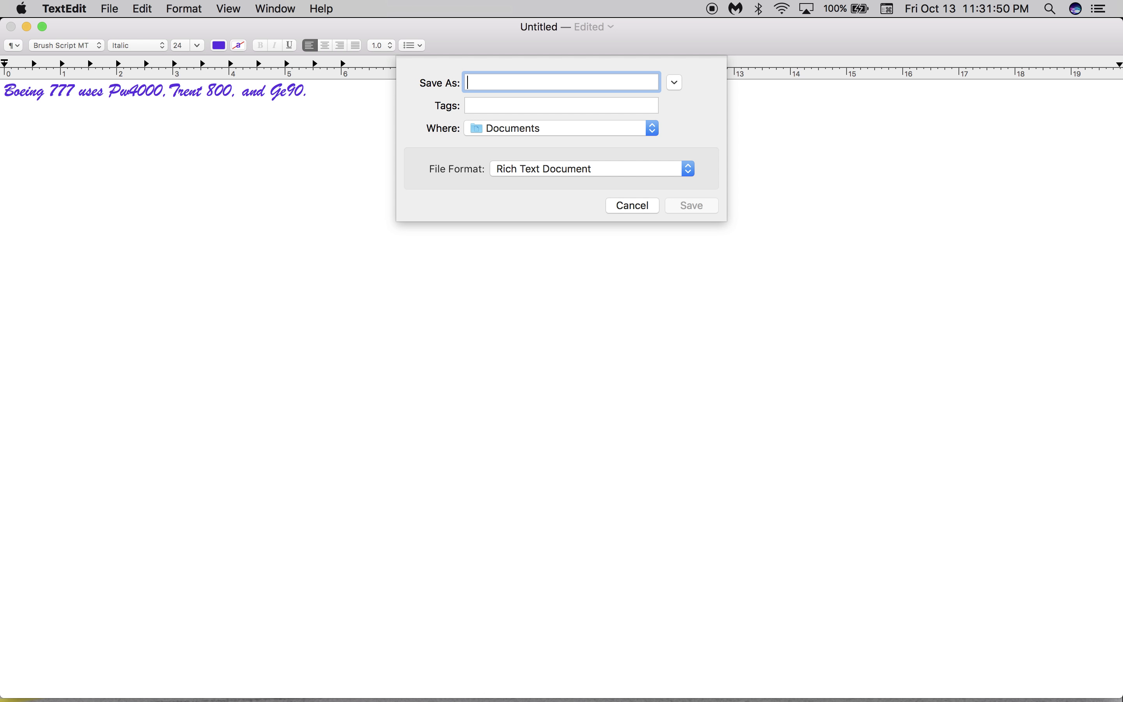
text(B)
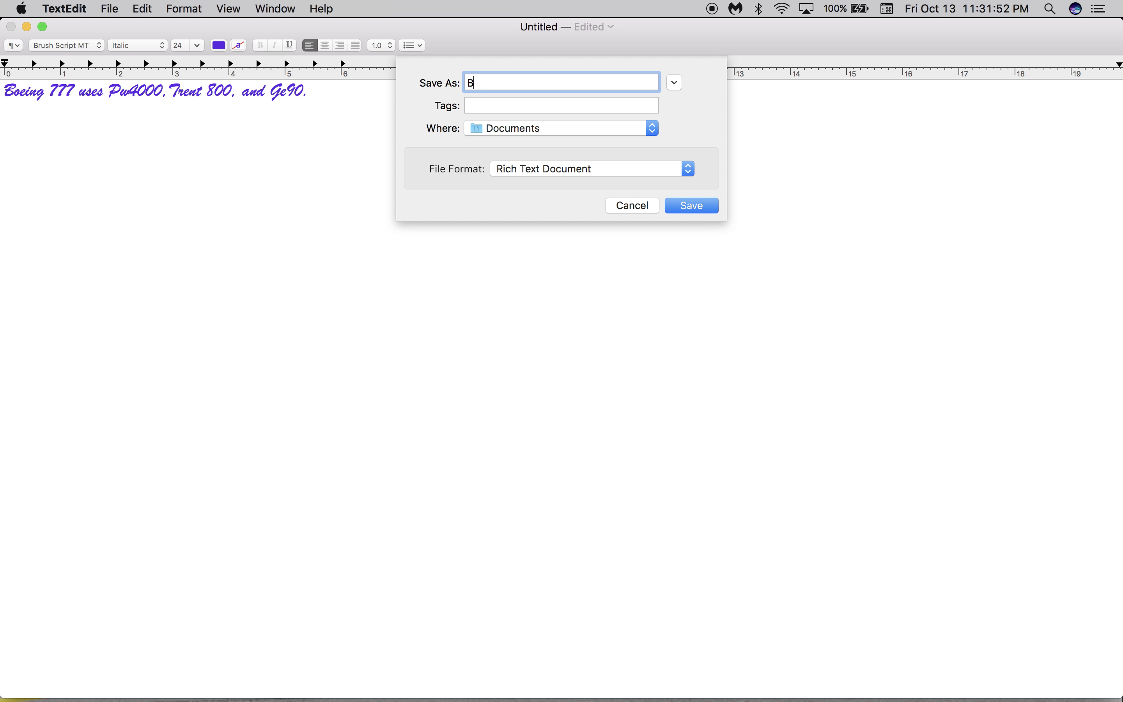
text(oeing 777 facts)
click(709, 207)
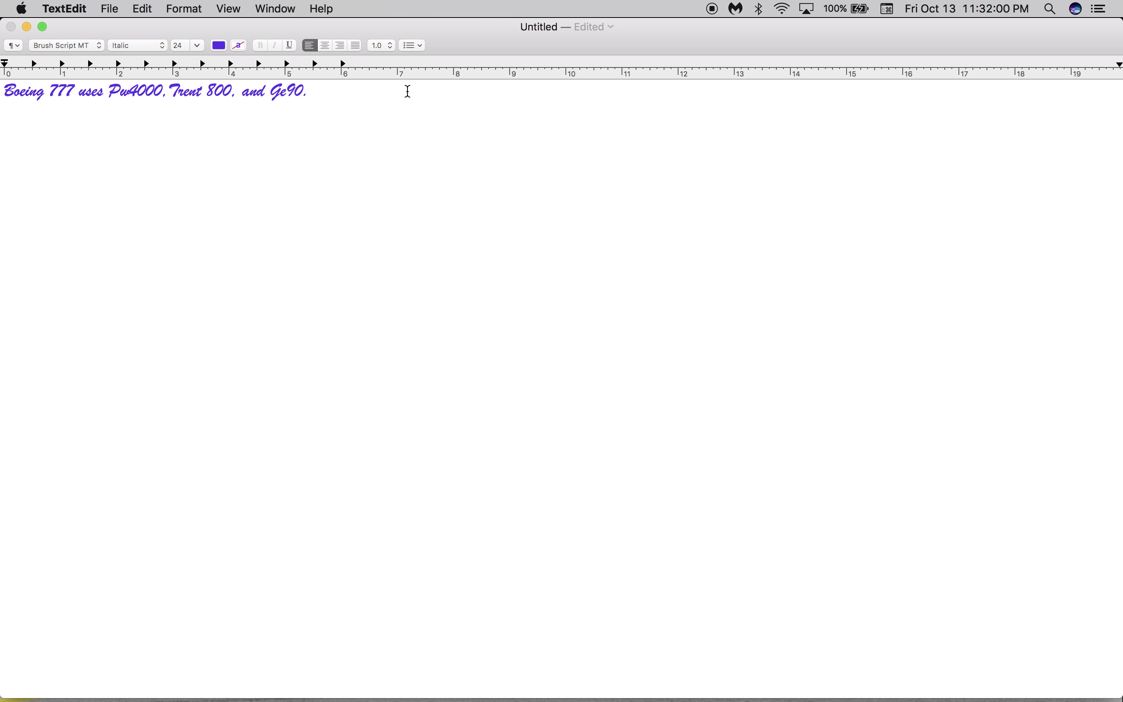
click(12, 28)
Reopen Boeing 777 facts, type and delete test characters 'kpk', then close it
double_click(414, 127)
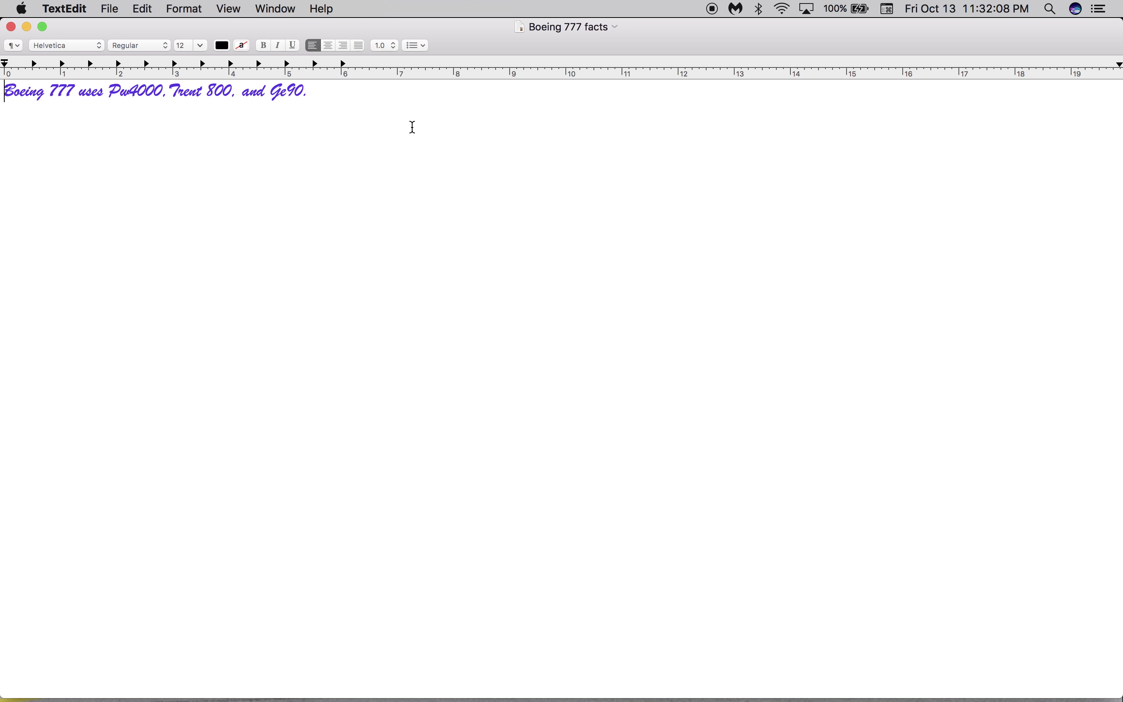
click(355, 105)
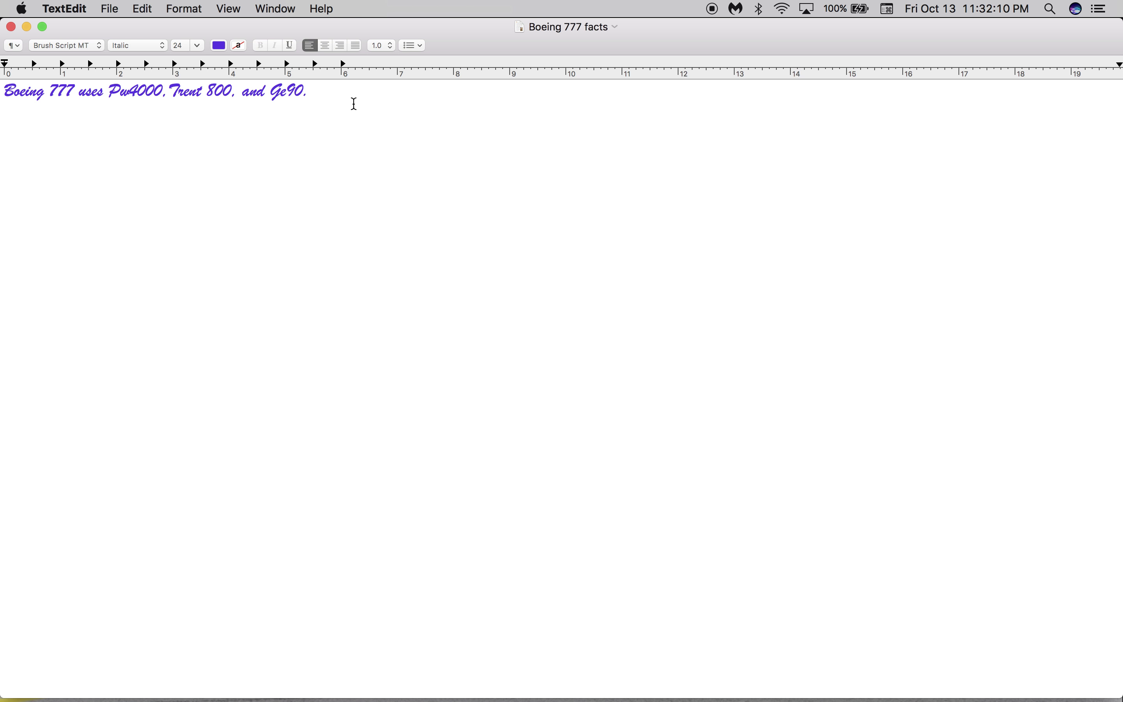
text(kpk)
key(BackSpace)
key(BackSpace)
key(BackSpace)
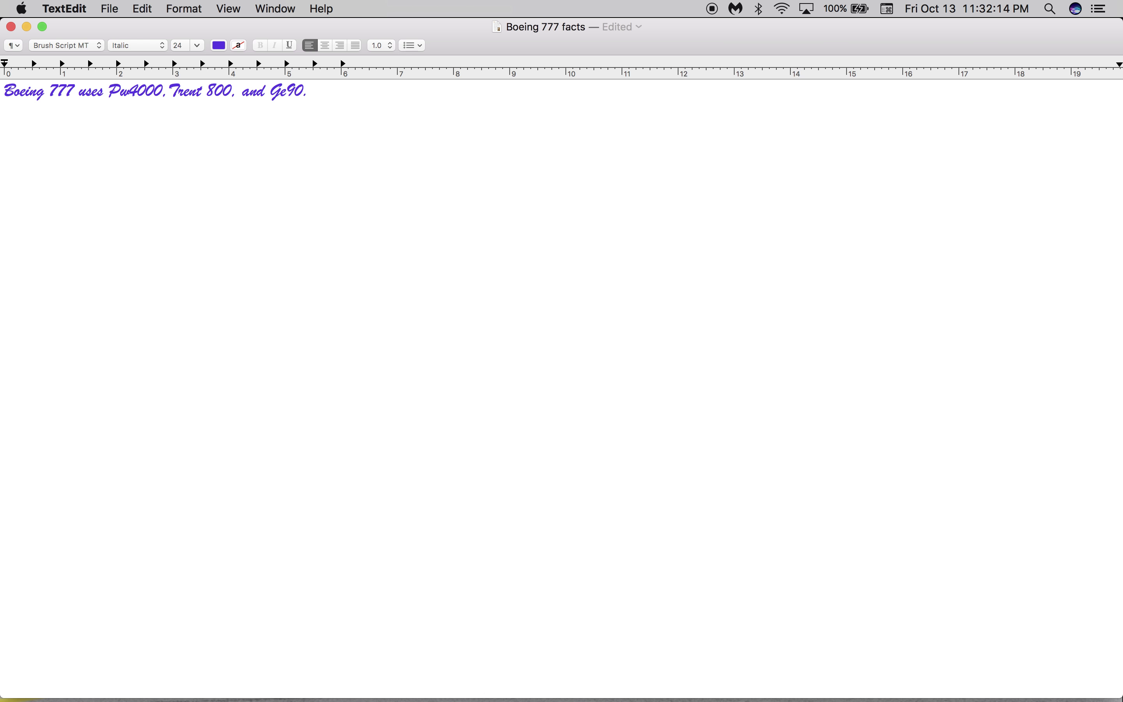
click(11, 27)
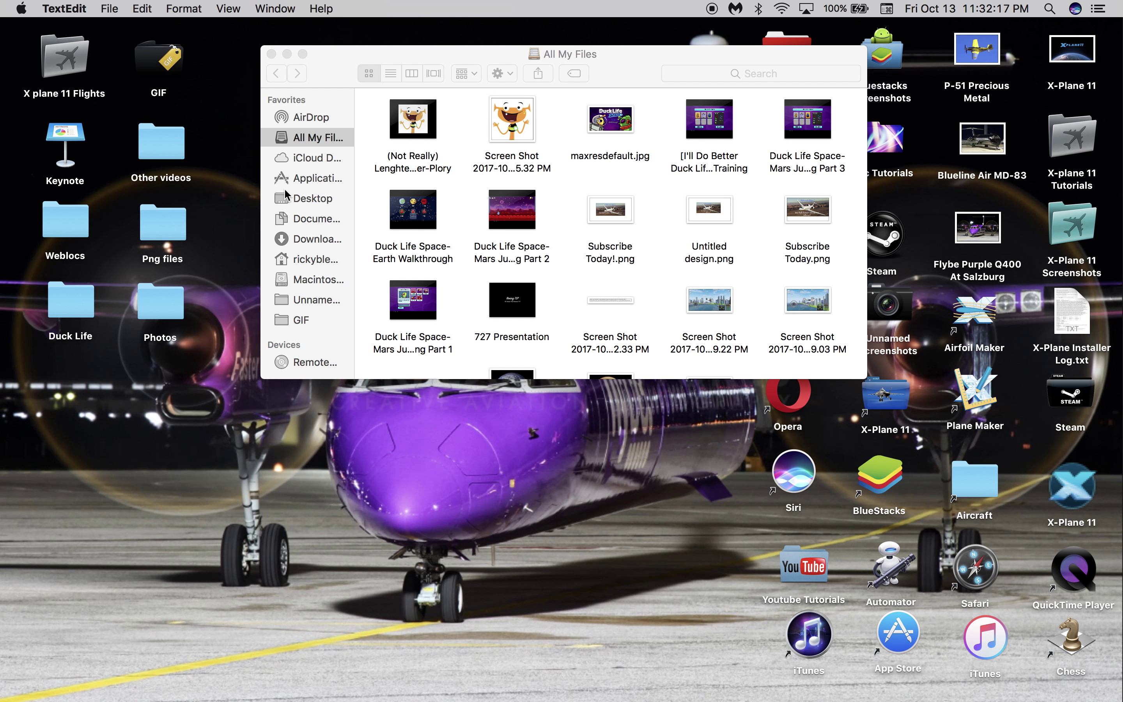
Move the All My Files window aside and reopen Boeing 777 facts in TextEdit
click(430, 54)
drag(430, 54, 357, 37)
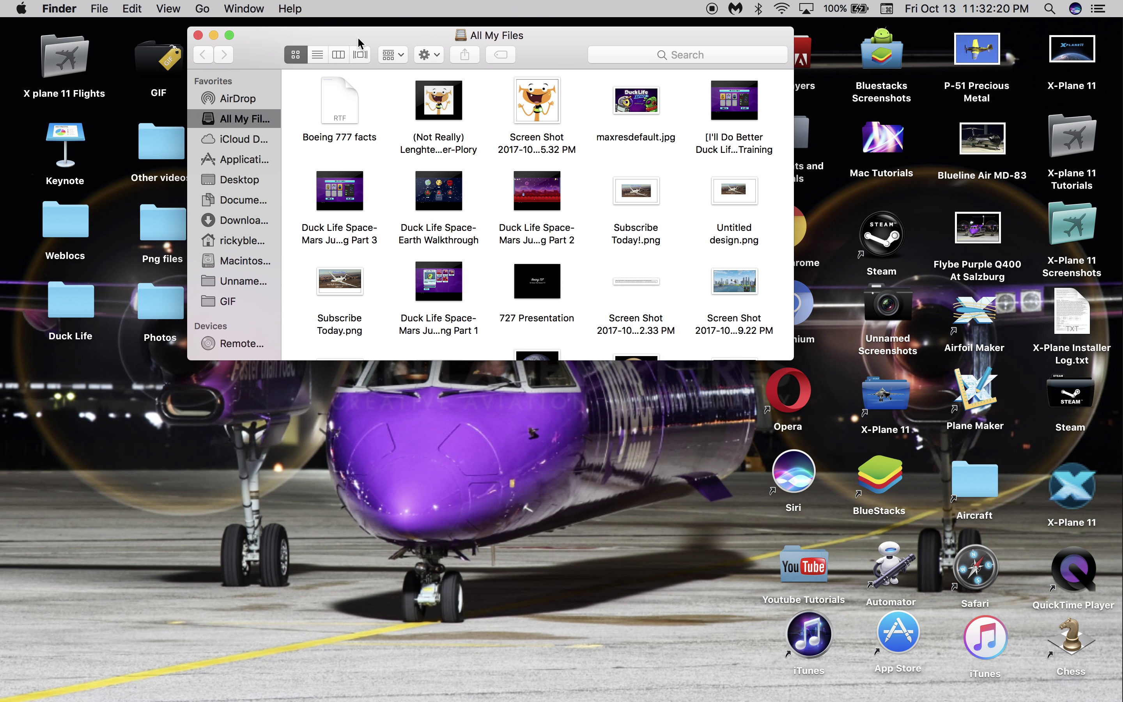
double_click(340, 103)
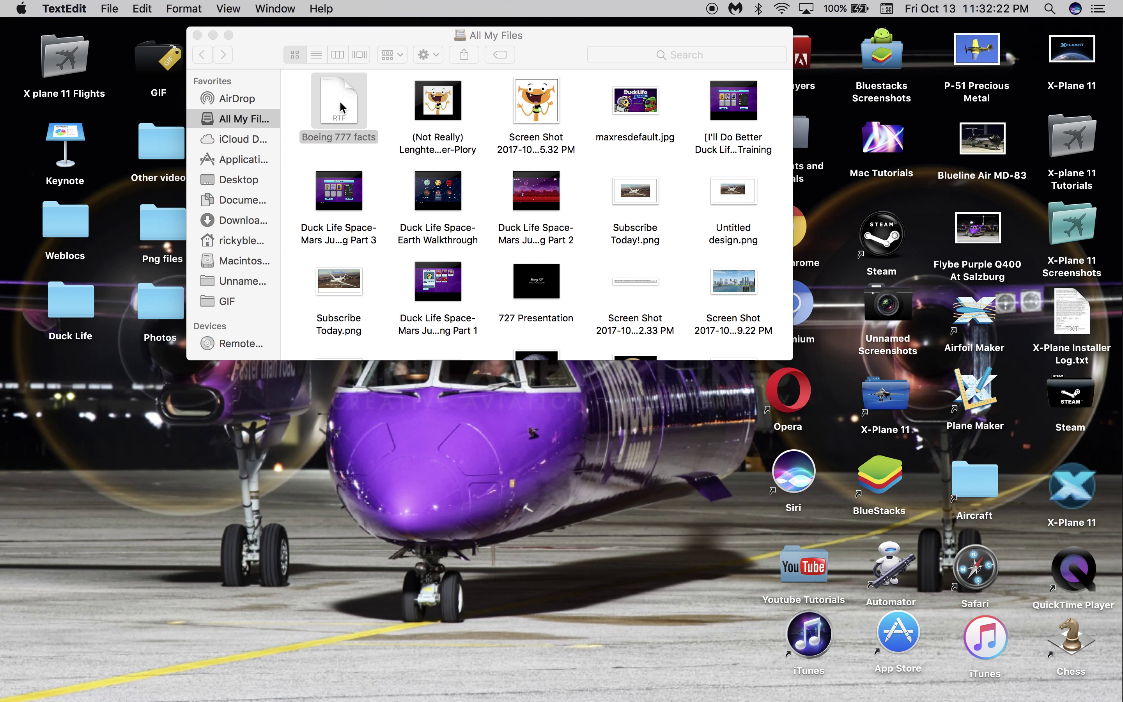